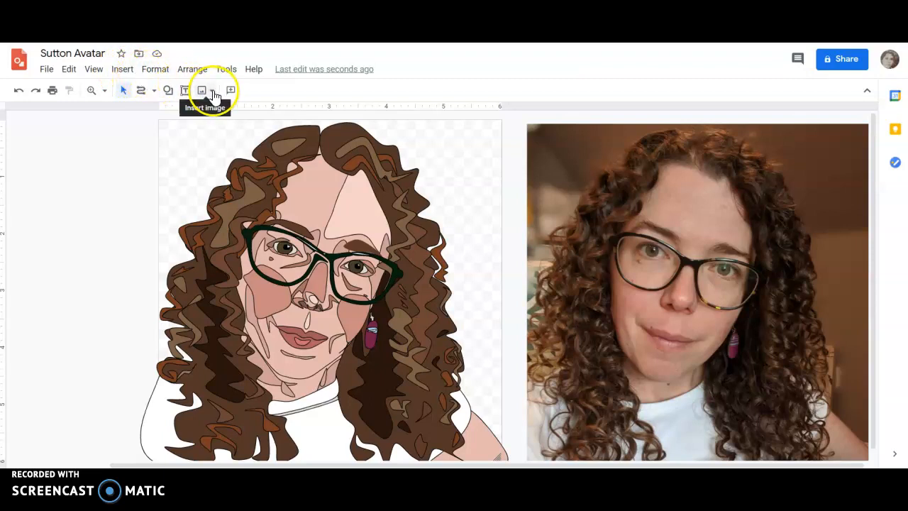
Draw a rectangle covering the whole canvas and send it to the back, behind the portrait.
{"action": "left_click", "coordinate": [170, 93]}
{"action": "left_click", "coordinate": [175, 112]}
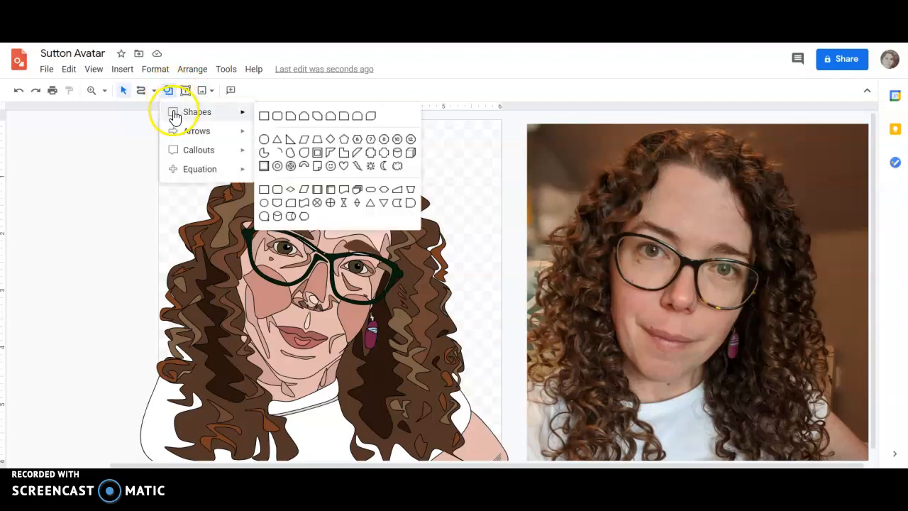
{"action": "left_click", "coordinate": [265, 117]}
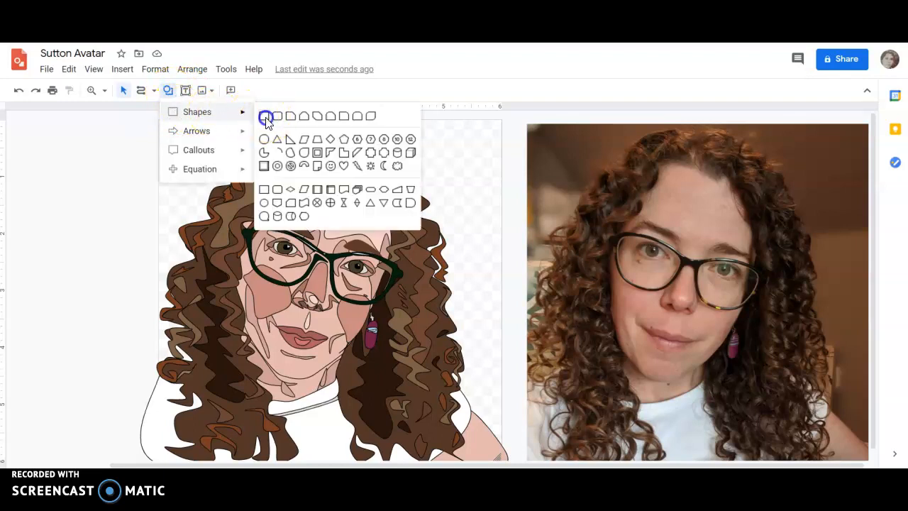
{"action": "mouse_move", "coordinate": [187, 128]}
{"action": "left_mouse_down"}
{"action": "mouse_move", "coordinate": [490, 180]}
{"action": "mouse_move", "coordinate": [478, 357]}
{"action": "mouse_move", "coordinate": [502, 451]}
{"action": "left_mouse_up"}
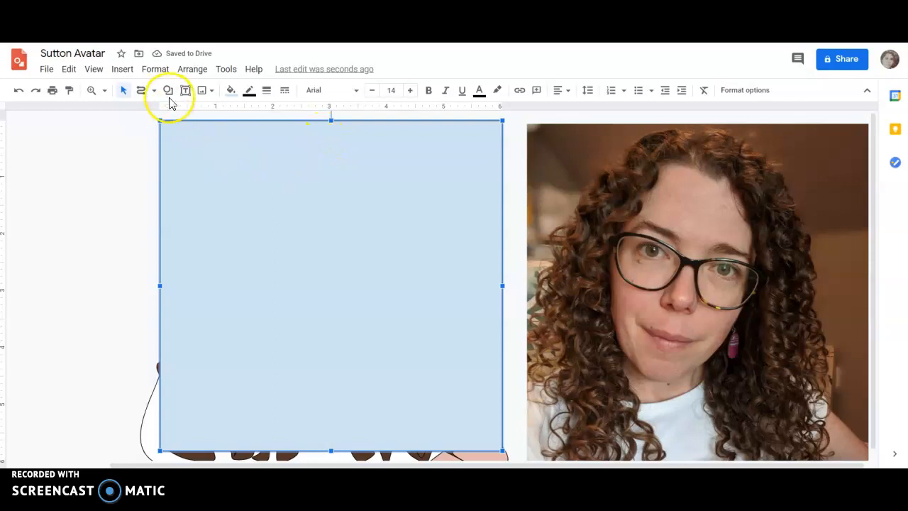
{"action": "left_click", "coordinate": [199, 72]}
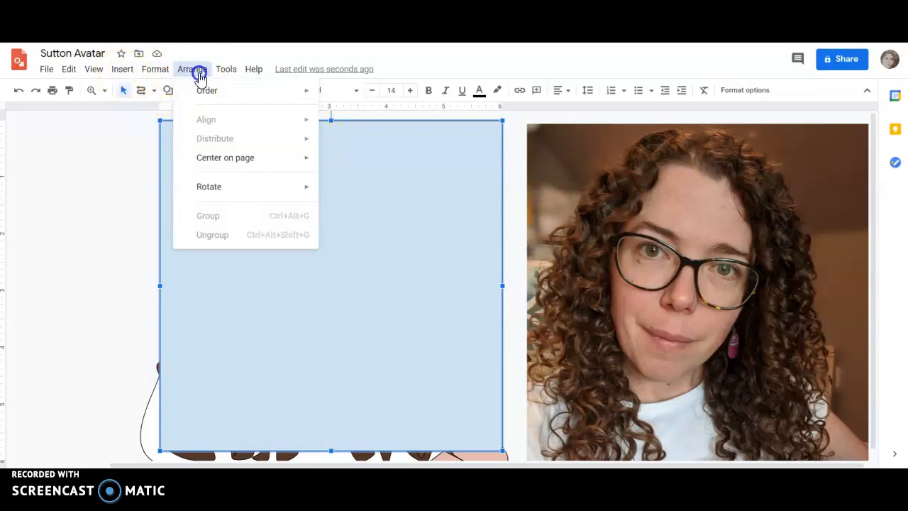
{"action": "mouse_move", "coordinate": [202, 92]}
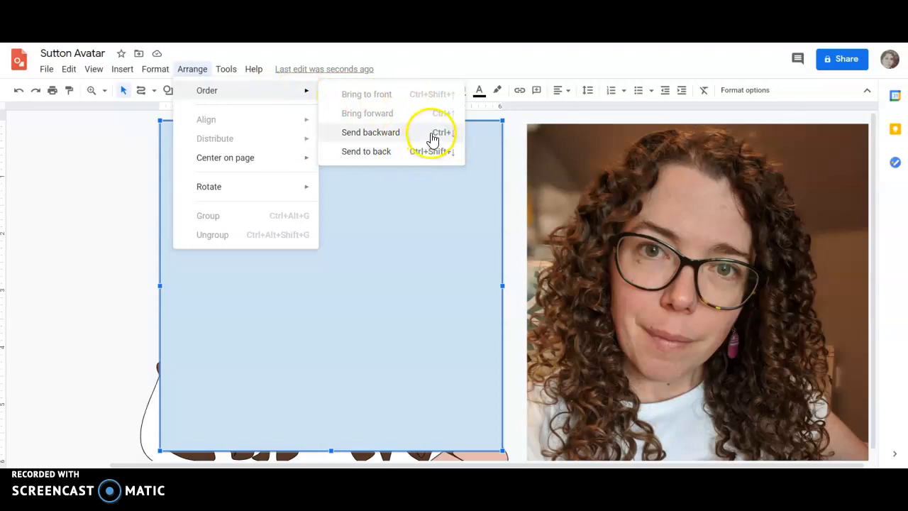
{"action": "left_click", "coordinate": [382, 153]}
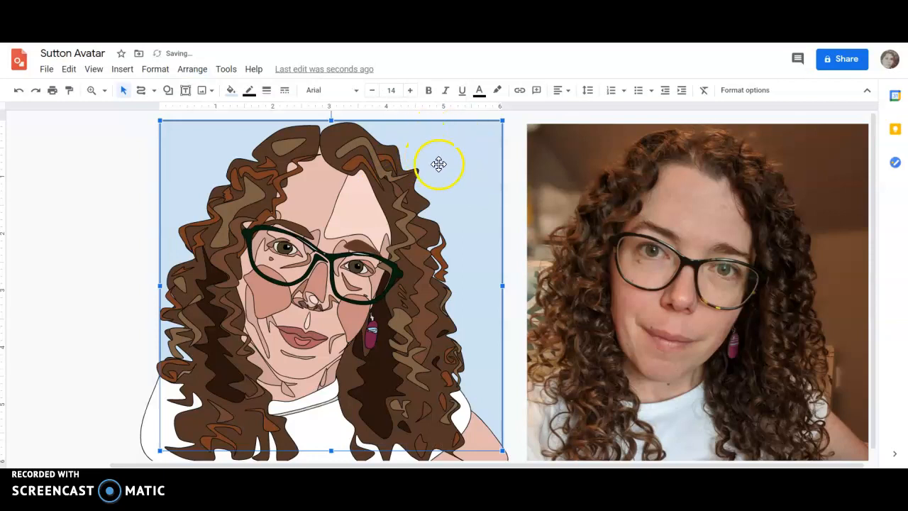
Try the custom light pink and pale blue-gray fills on the background rectangle.
{"action": "left_click", "coordinate": [230, 90]}
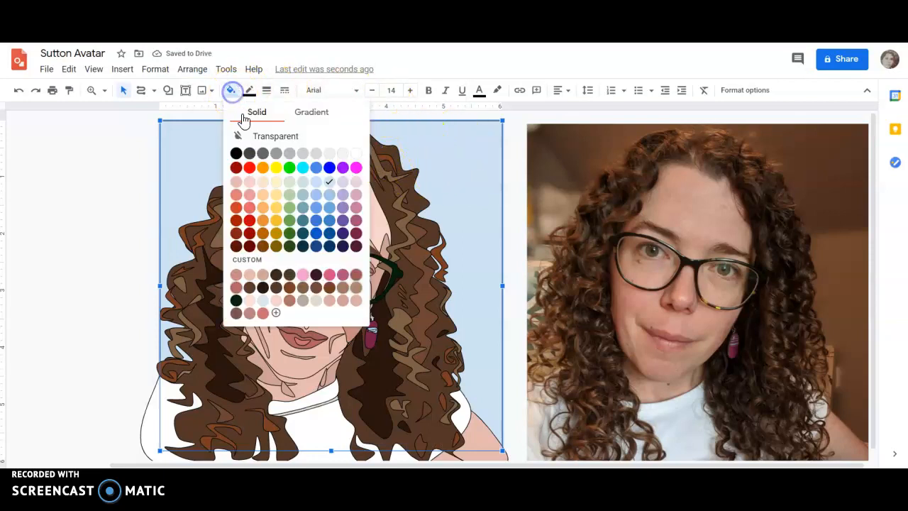
{"action": "left_click", "coordinate": [302, 275]}
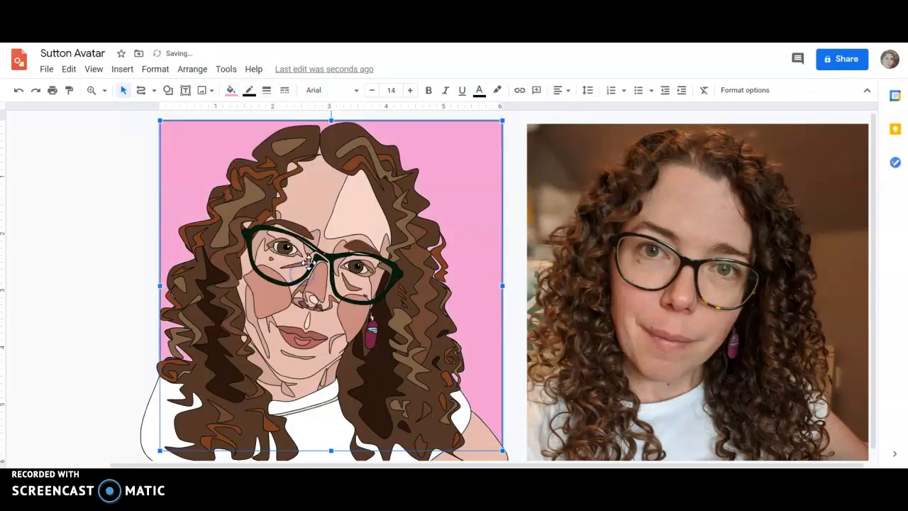
{"action": "left_click", "coordinate": [229, 90]}
{"action": "left_click", "coordinate": [259, 299]}
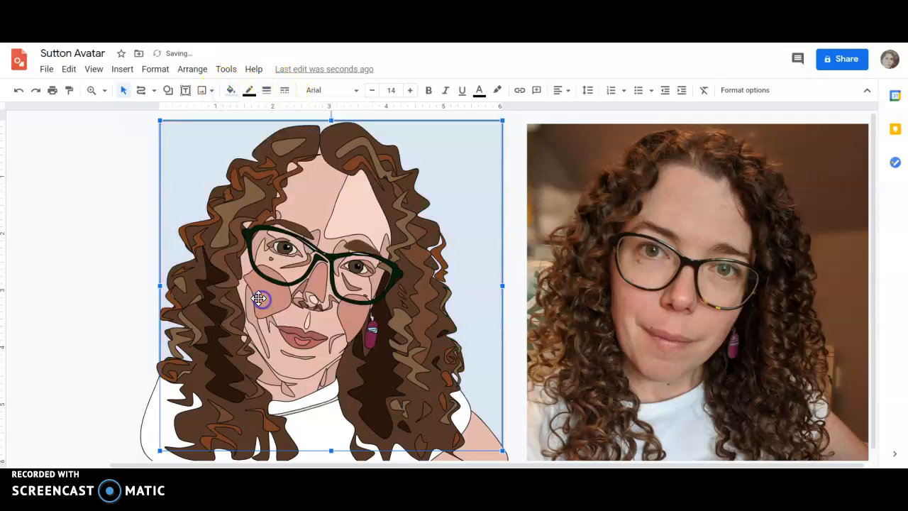
{"action": "left_click", "coordinate": [253, 131]}
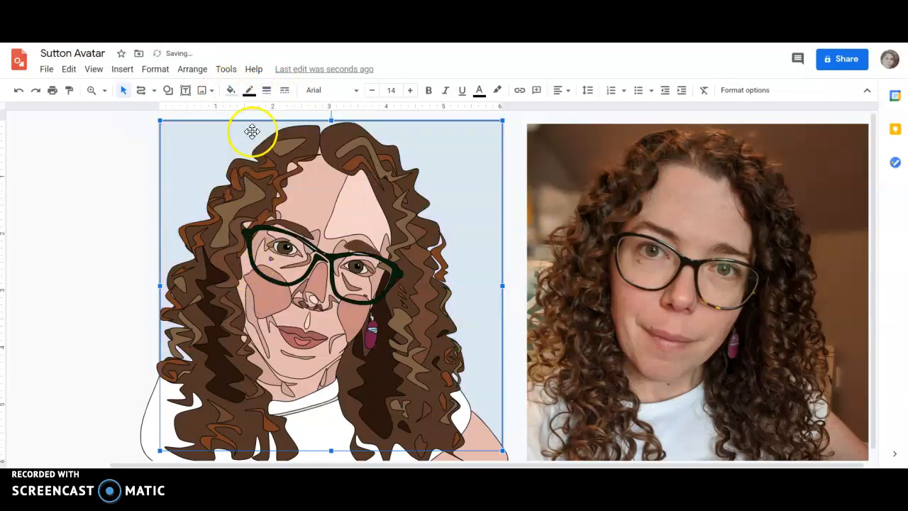
{"action": "left_click", "coordinate": [230, 90]}
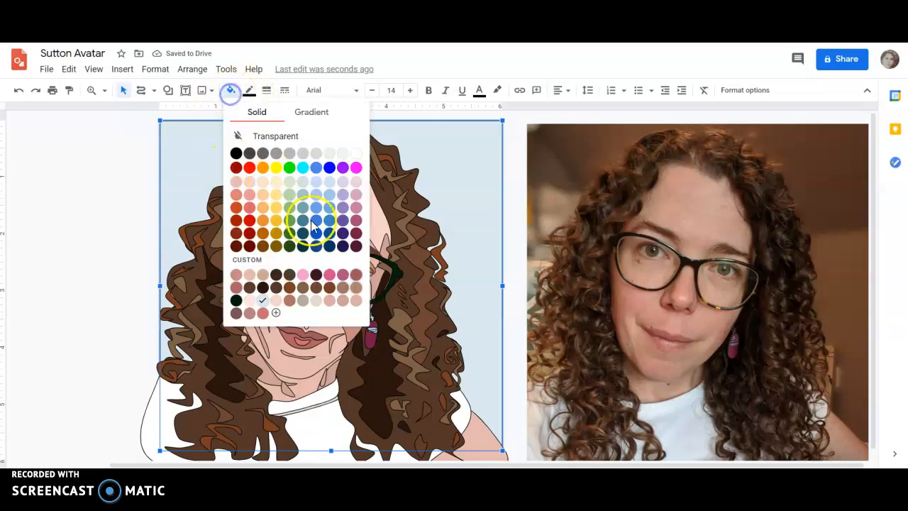
{"action": "left_click", "coordinate": [302, 274]}
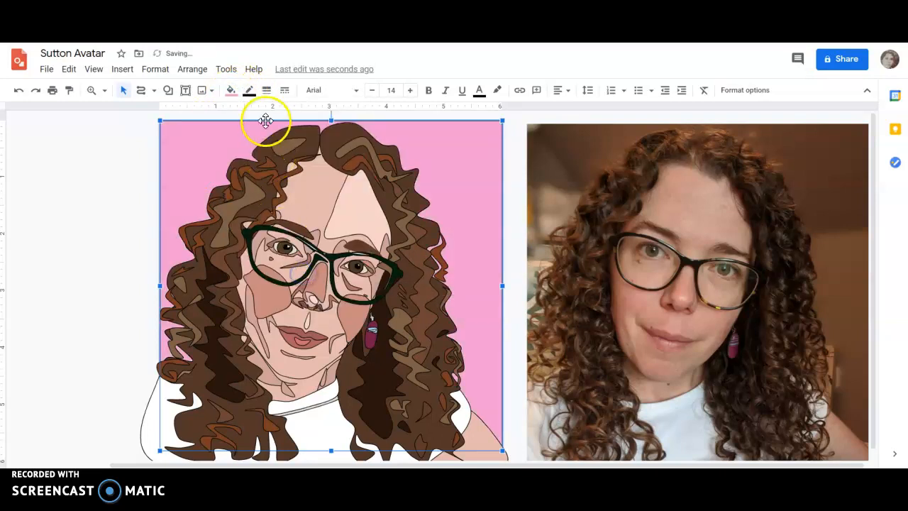
Fill the background rectangle with the custom pale blue-gray and deselect it.
{"action": "left_click", "coordinate": [230, 90]}
{"action": "left_click", "coordinate": [264, 305]}
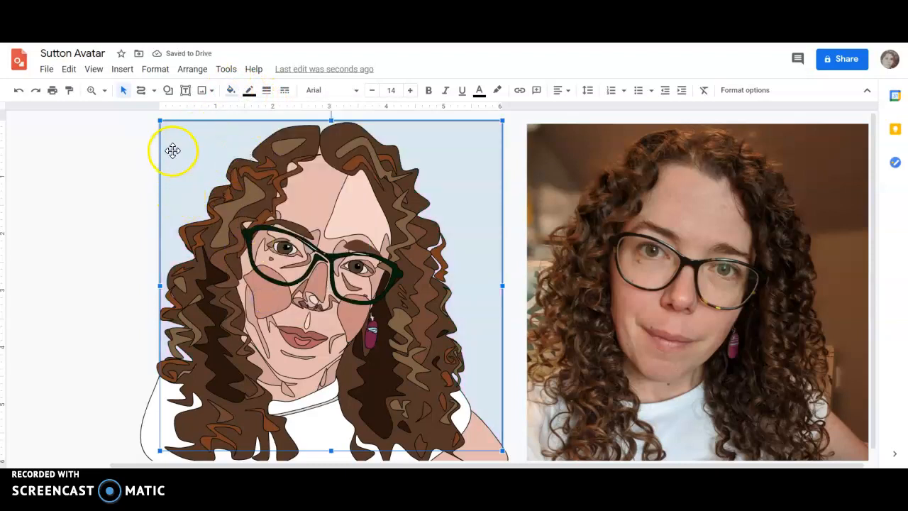
{"action": "left_click", "coordinate": [50, 183]}
Select everything except the reference photo and set the border color of all the portrait shapes to transparent.
{"action": "scroll", "coordinate": [508, 193], "scroll_direction": "down", "scroll_amount": 1}
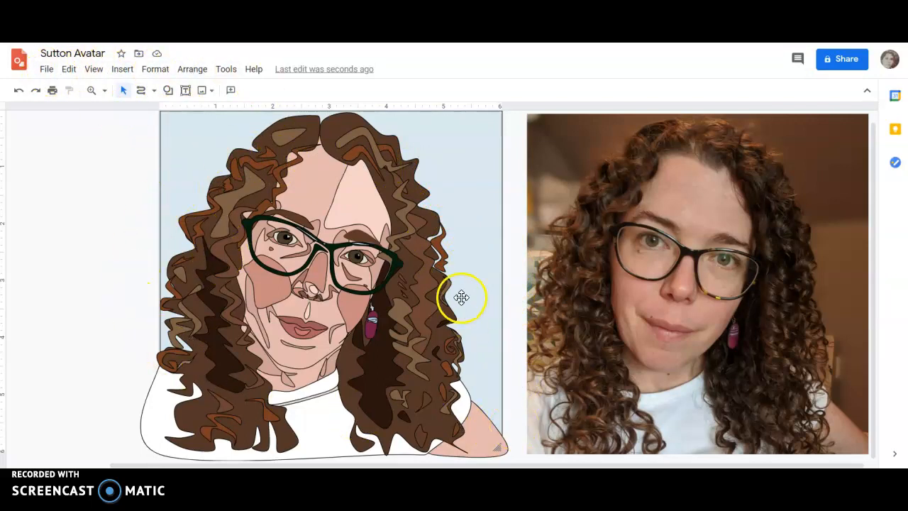
{"action": "left_click", "coordinate": [69, 69]}
{"action": "left_click", "coordinate": [112, 250]}
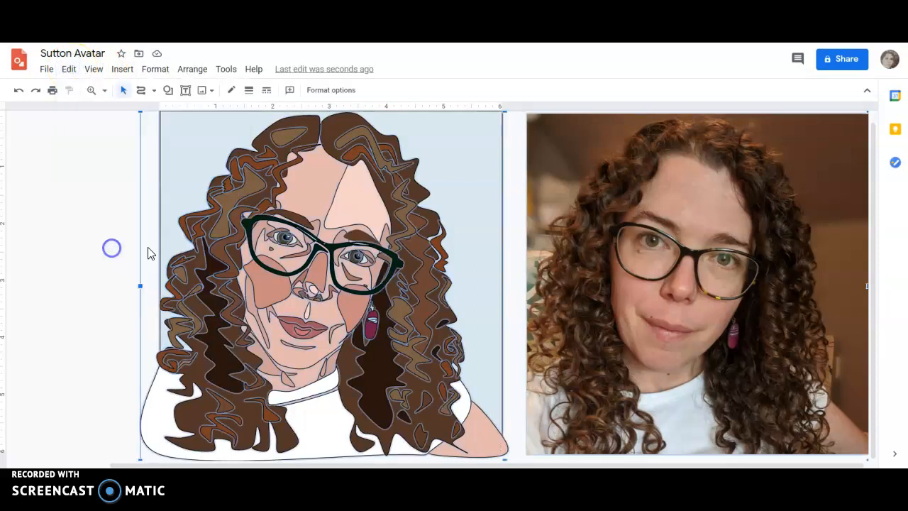
{"action": "left_click", "coordinate": [584, 204], "text": "shift"}
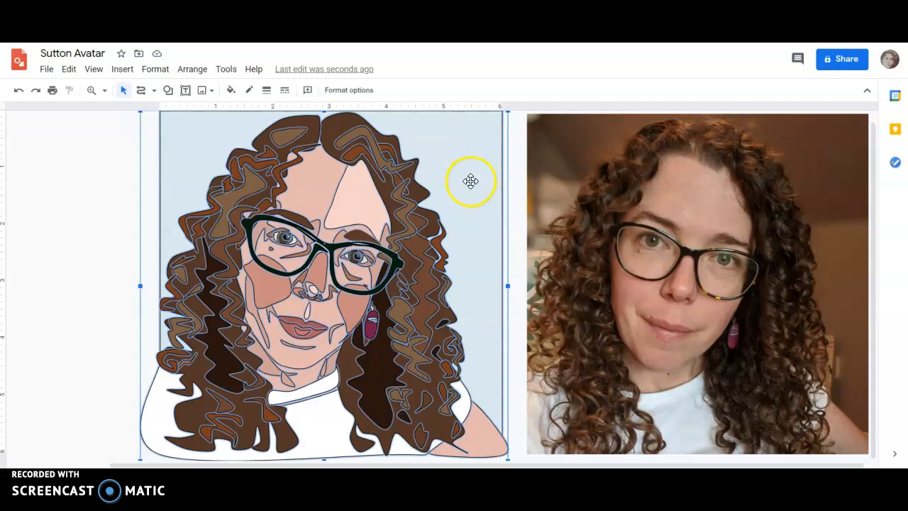
{"action": "left_click", "coordinate": [142, 71]}
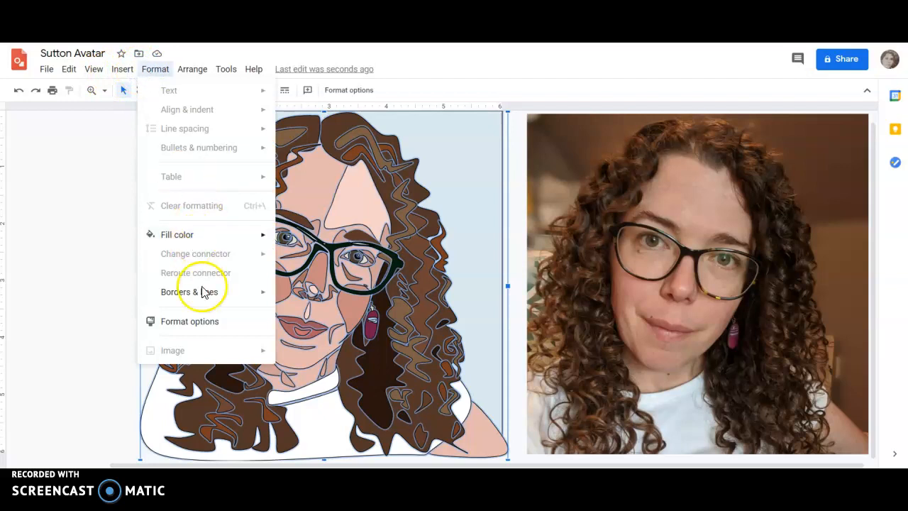
{"action": "mouse_move", "coordinate": [206, 297]}
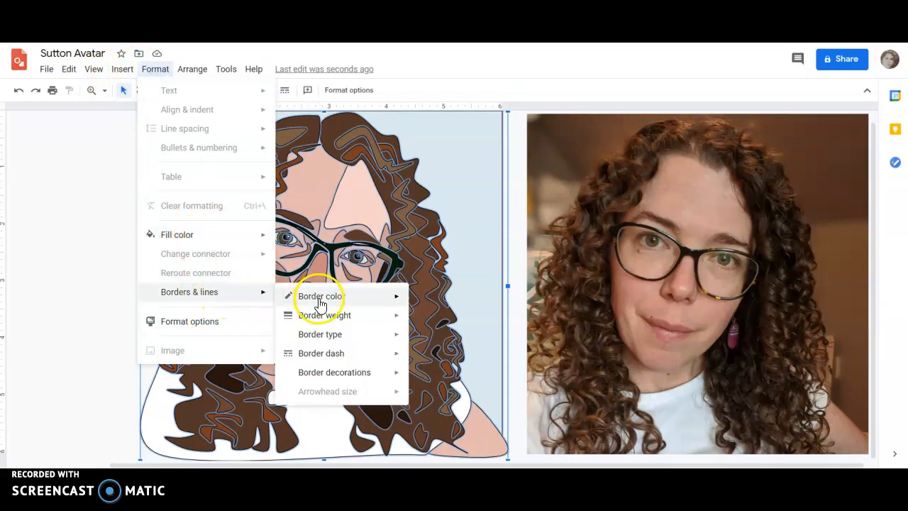
{"action": "mouse_move", "coordinate": [343, 302]}
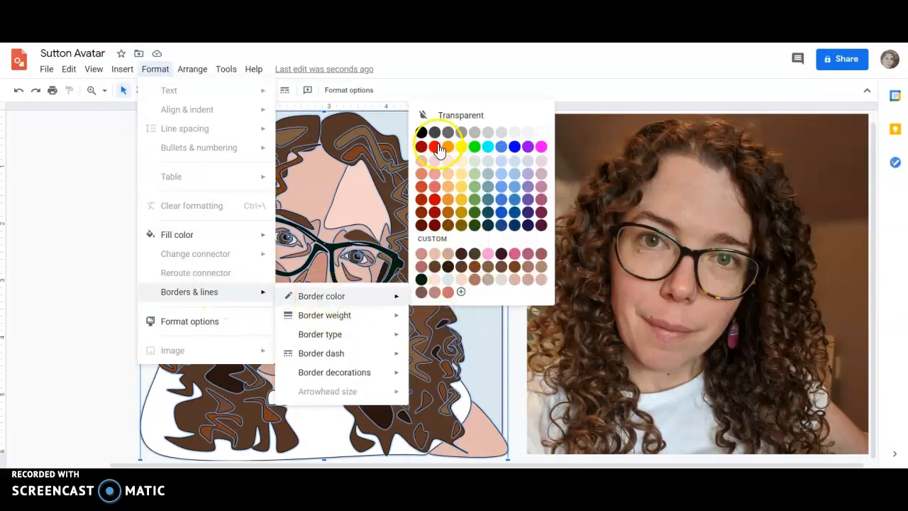
{"action": "left_click", "coordinate": [451, 118]}
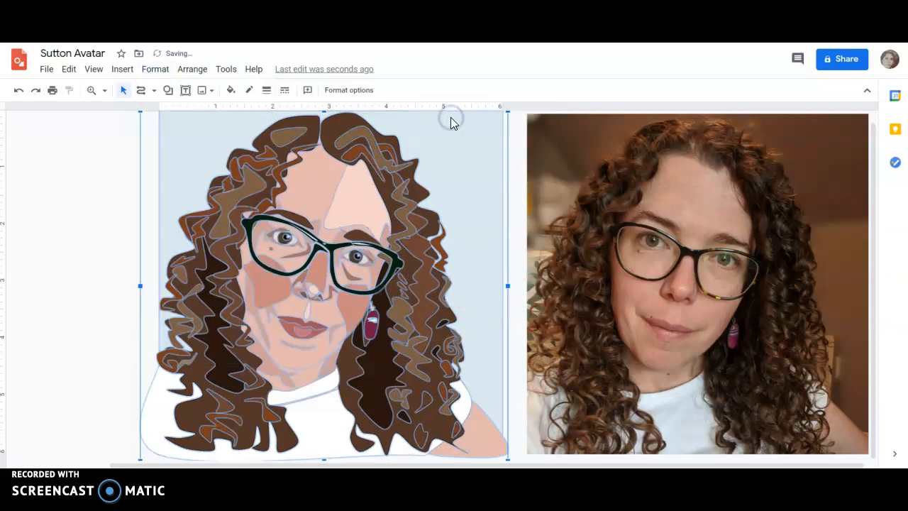
{"action": "left_click", "coordinate": [514, 268]}
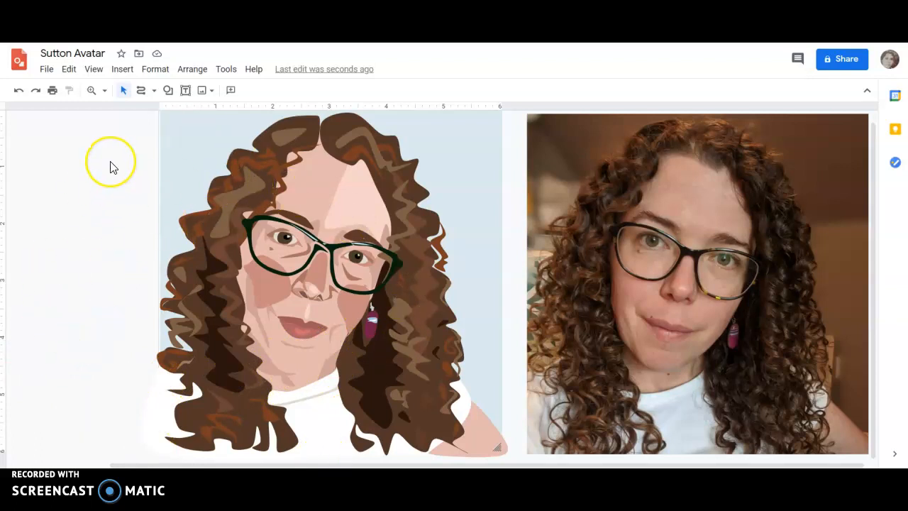
Undo the border color change to compare the outlined portrait, and redo it.
{"action": "key", "text": "ctrl+z"}
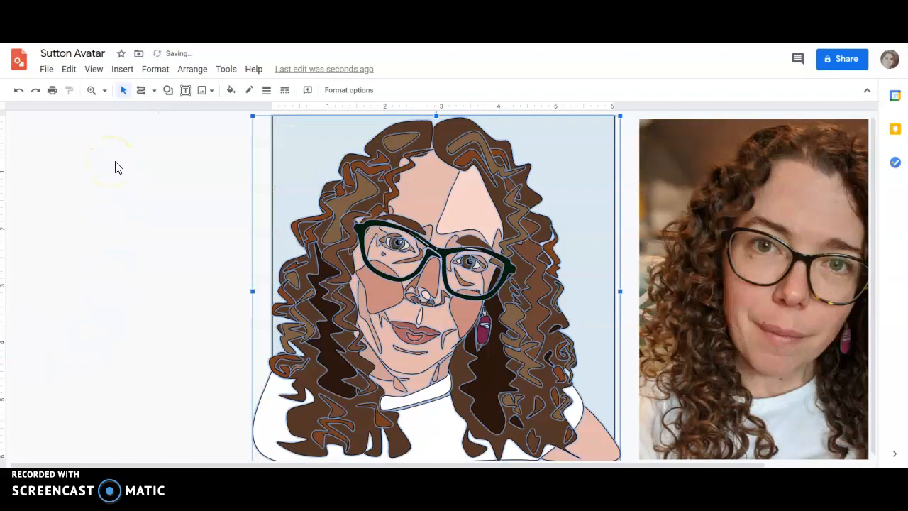
{"action": "left_click", "coordinate": [171, 172]}
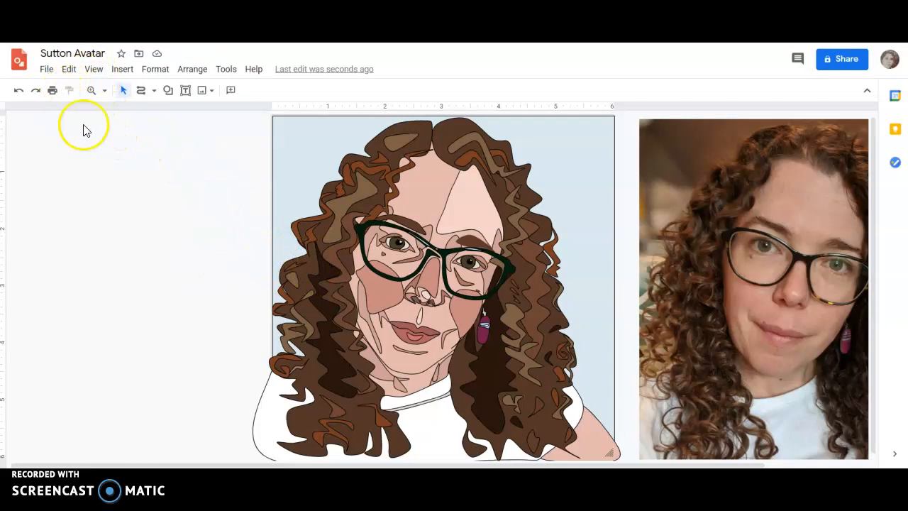
{"action": "left_click", "coordinate": [35, 92]}
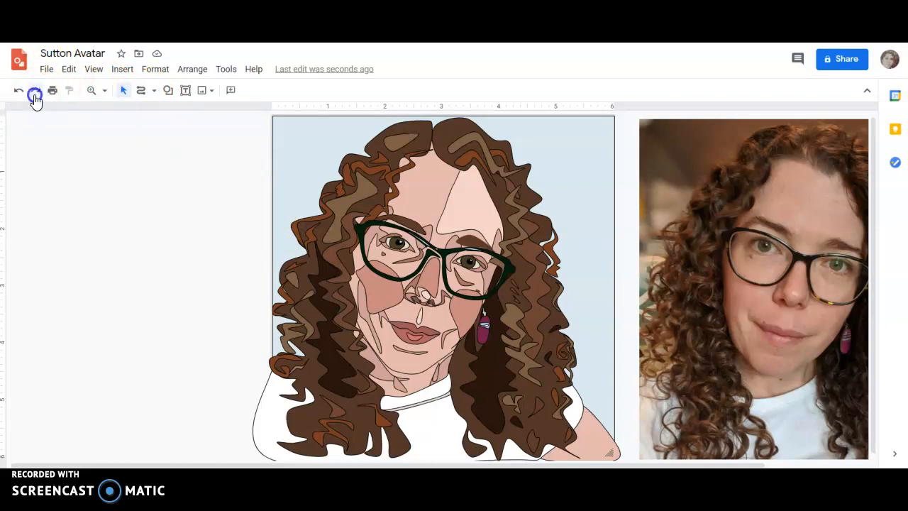
{"action": "left_click", "coordinate": [179, 348]}
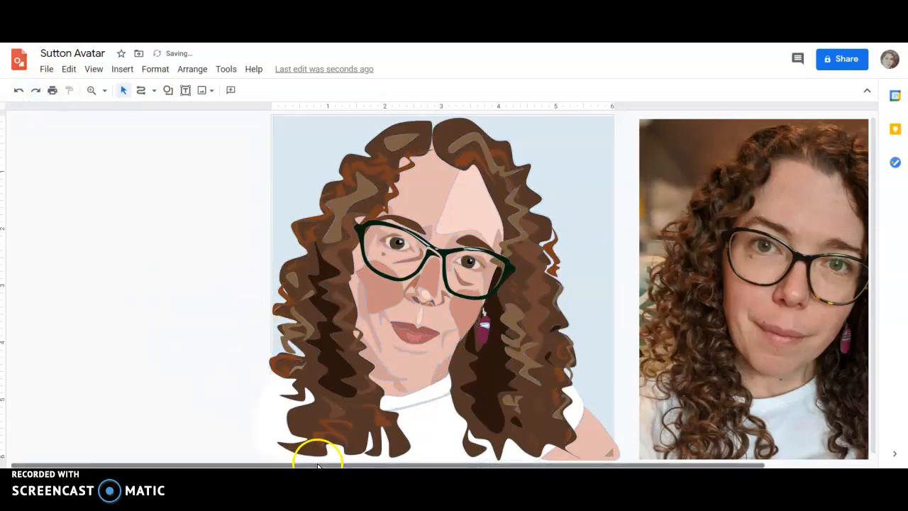
Give both cheek shapes and the nose shading a semi-transparent custom fill of #c98b8086.
{"action": "left_click_drag", "start_coordinate": [347, 465], "coordinate": [447, 465]}
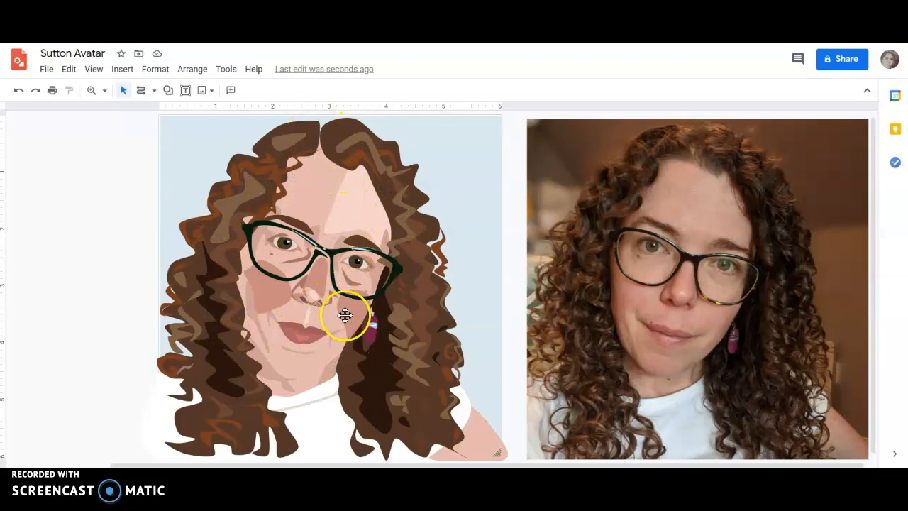
{"action": "left_click", "coordinate": [269, 285]}
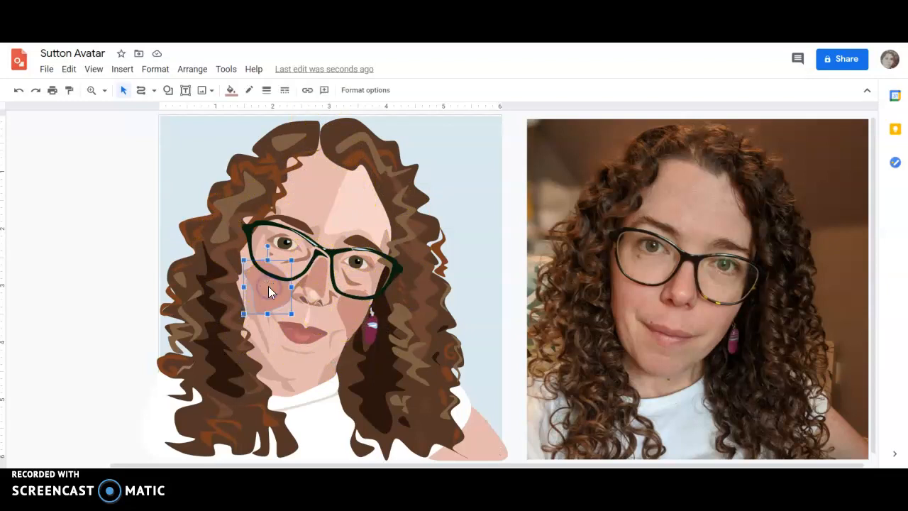
{"action": "left_click", "coordinate": [349, 309]}
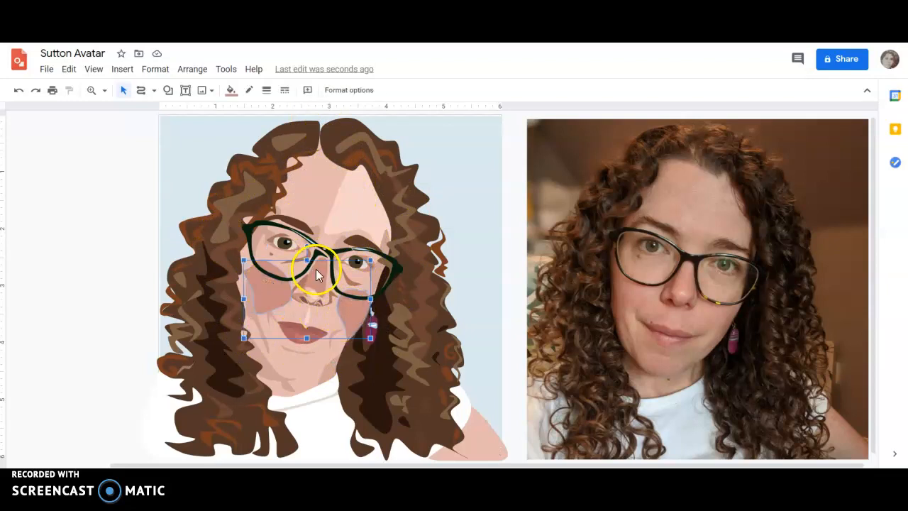
{"action": "left_click", "coordinate": [299, 296], "text": "shift"}
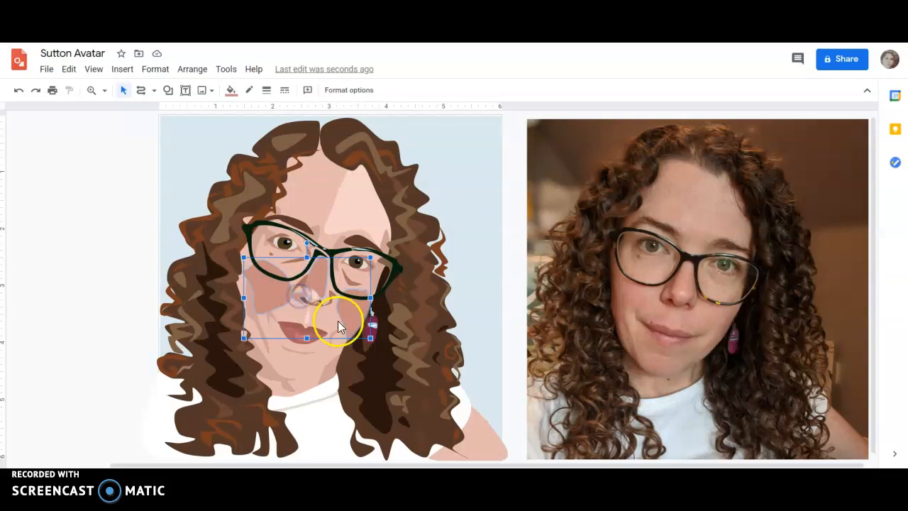
{"action": "left_click", "coordinate": [230, 92]}
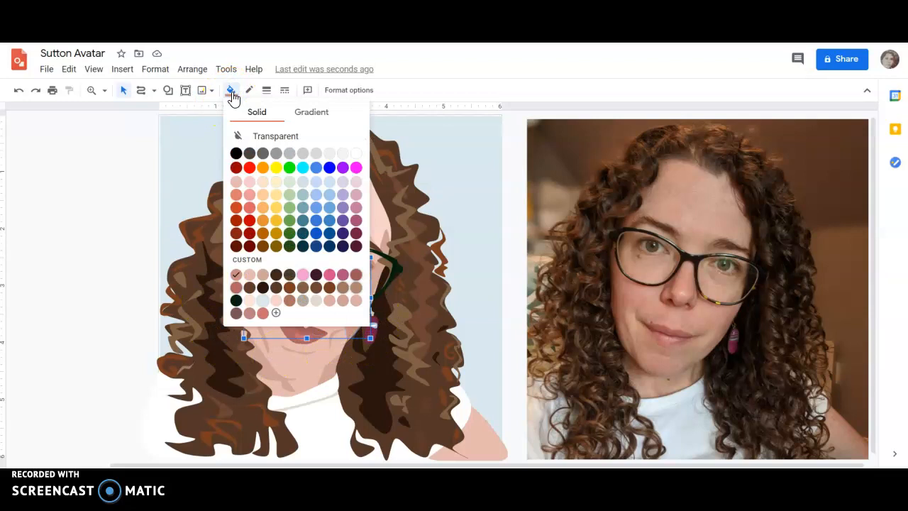
{"action": "left_click", "coordinate": [276, 314]}
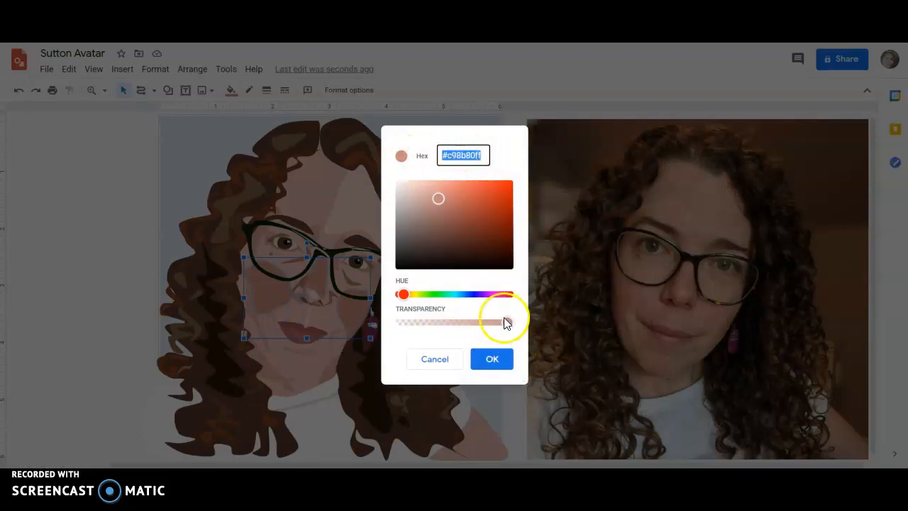
{"action": "left_click_drag", "start_coordinate": [506, 325], "coordinate": [499, 325]}
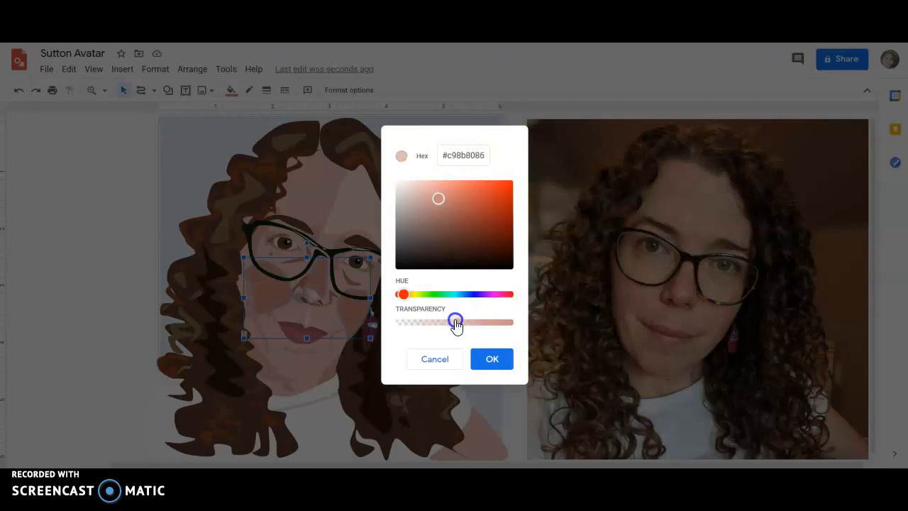
{"action": "left_click", "coordinate": [489, 362]}
{"action": "left_click", "coordinate": [488, 361]}
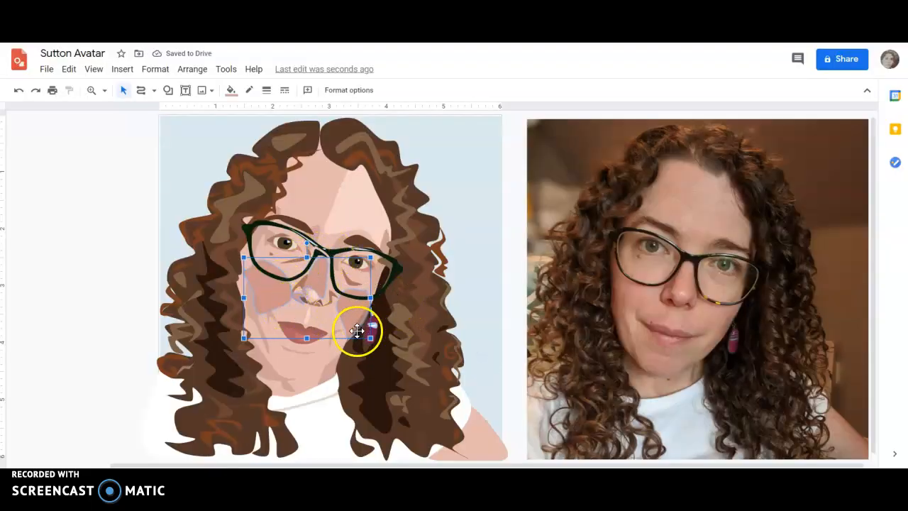
Give the under-eye shadows and the nose shadow shapes a semi-transparent custom fill of #ab7261cf.
{"action": "left_click", "coordinate": [299, 265]}
{"action": "left_click", "coordinate": [305, 283]}
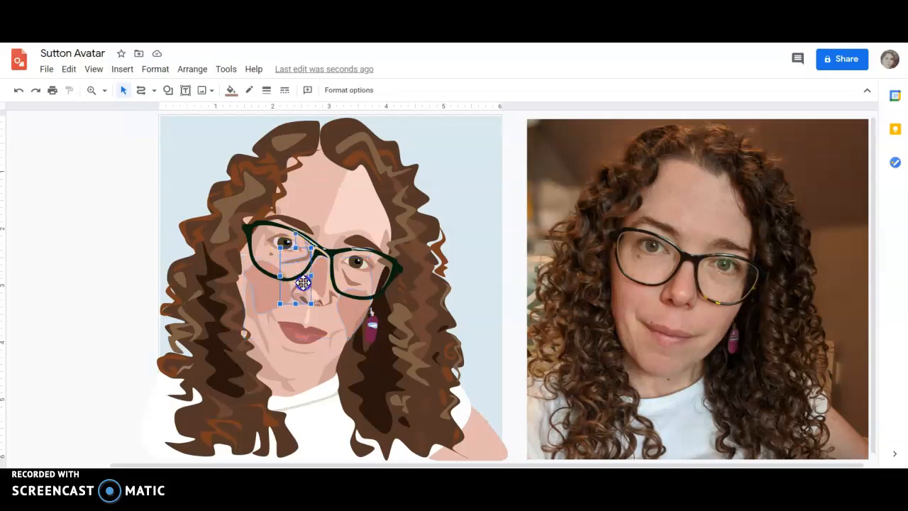
{"action": "left_click", "coordinate": [351, 280]}
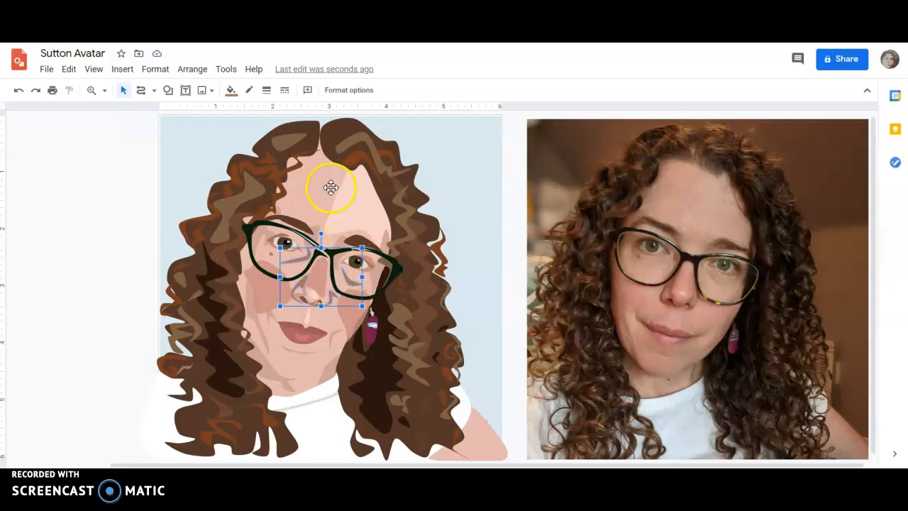
{"action": "left_click", "coordinate": [234, 94]}
{"action": "left_click", "coordinate": [290, 314]}
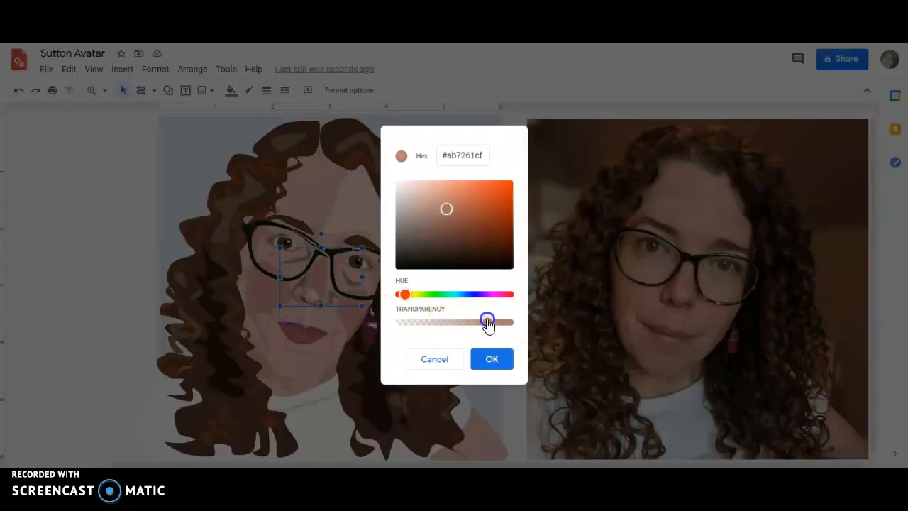
{"action": "left_click", "coordinate": [490, 361]}
{"action": "left_click", "coordinate": [337, 318]}
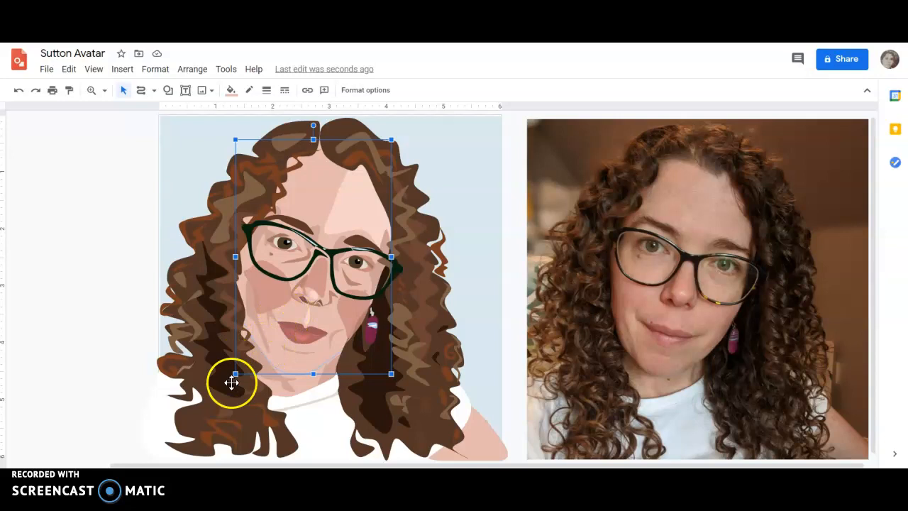
Stretch the background rectangle slightly past the drawing's top and left edges and deselect it.
{"action": "left_click", "coordinate": [184, 195]}
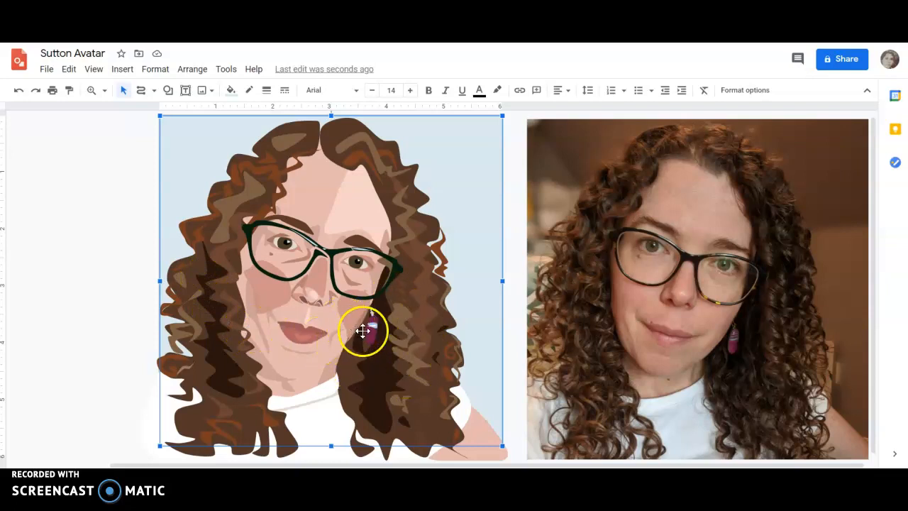
{"action": "left_click", "coordinate": [518, 221]}
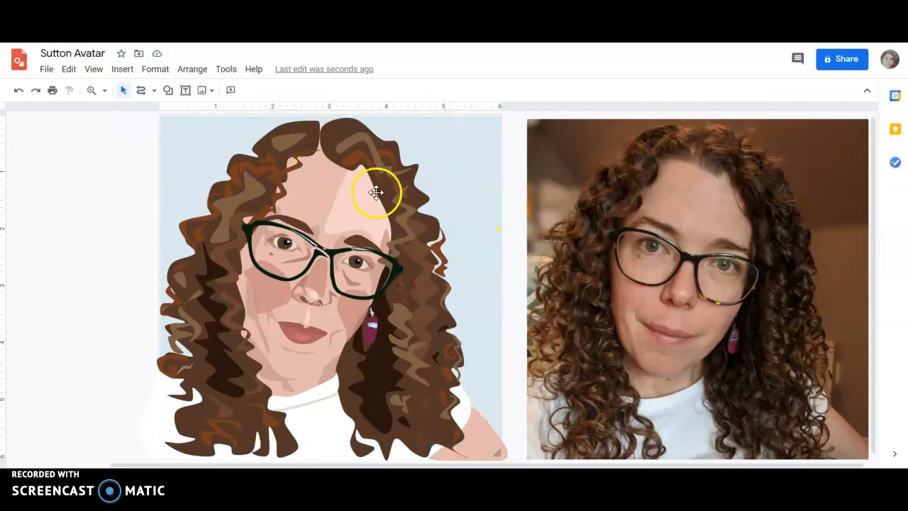
{"action": "left_click", "coordinate": [481, 150]}
{"action": "left_click_drag", "start_coordinate": [502, 120], "coordinate": [503, 117]}
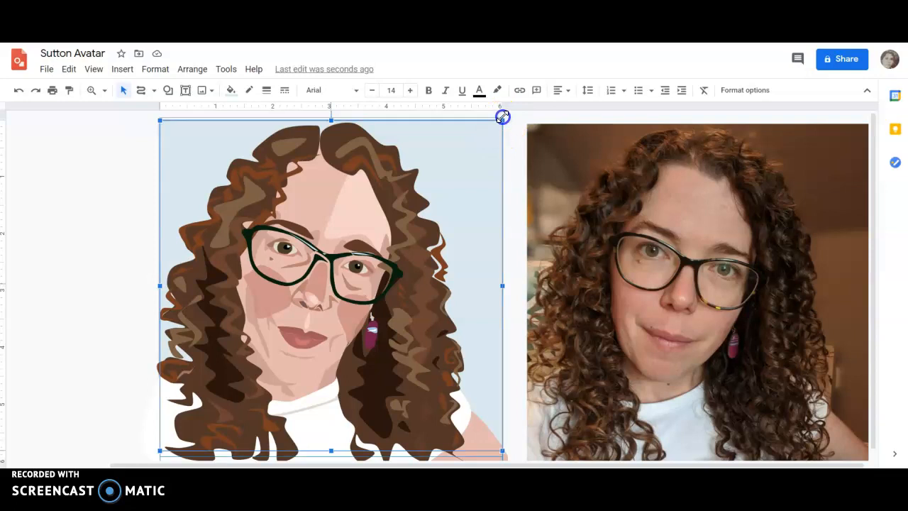
{"action": "left_click_drag", "start_coordinate": [158, 285], "coordinate": [157, 284]}
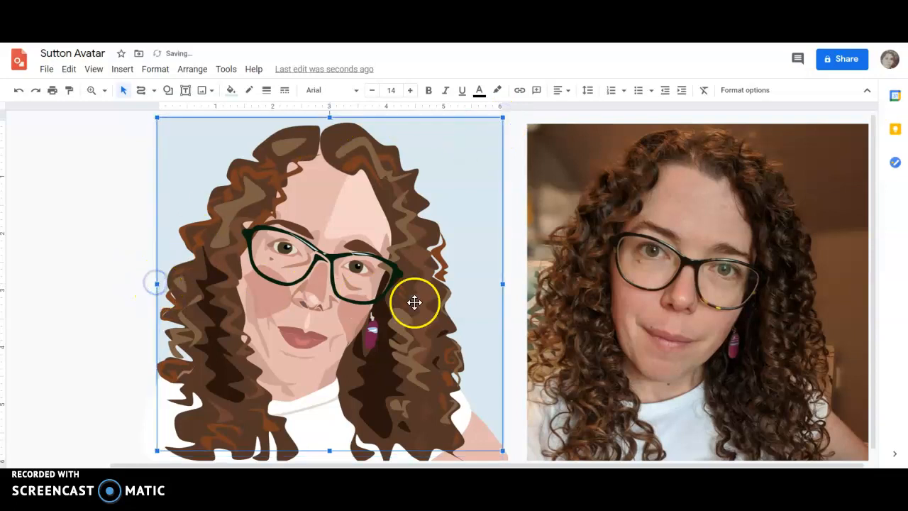
{"action": "left_click", "coordinate": [513, 320]}
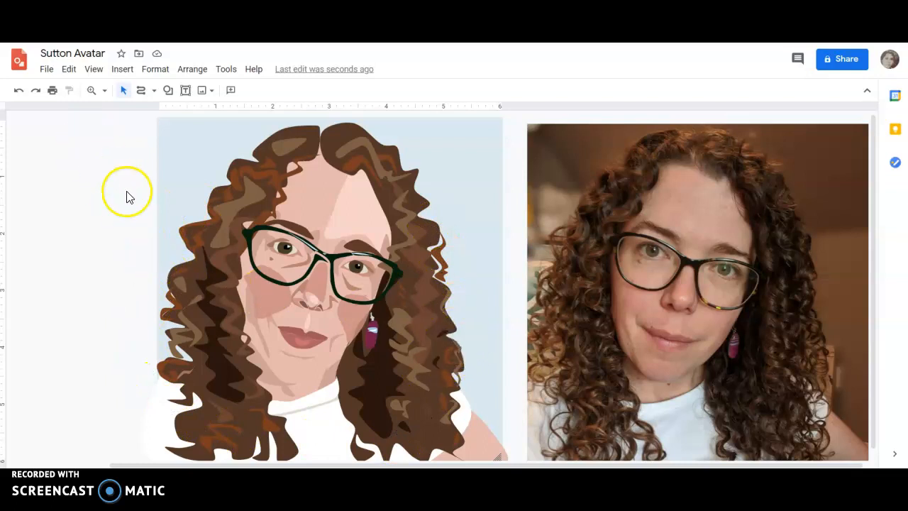
Select the face shape and look through its border weight, color and dash options.
{"action": "scroll", "coordinate": [89, 219], "scroll_direction": "down", "scroll_amount": 1}
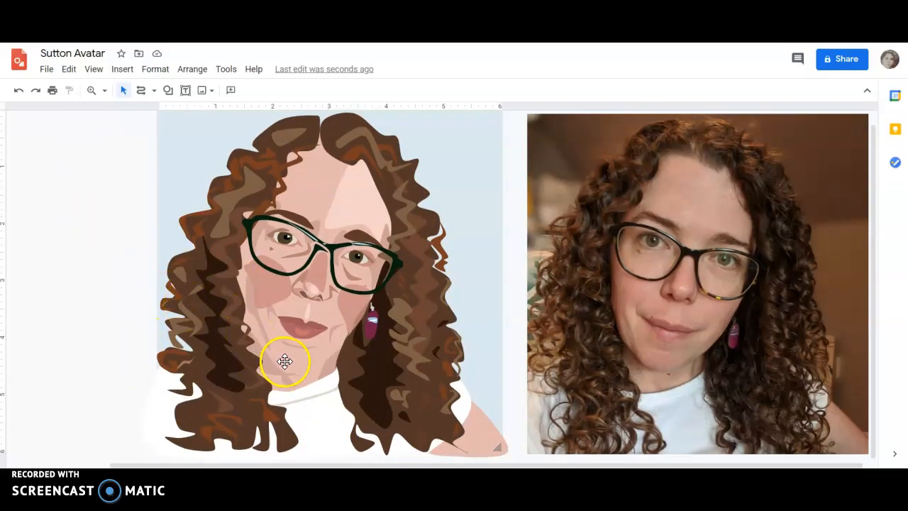
{"action": "left_click", "coordinate": [284, 361]}
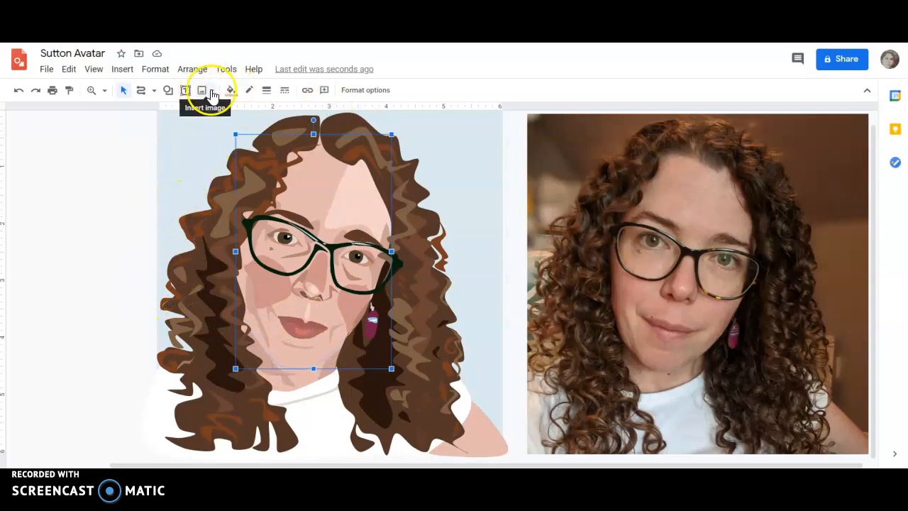
{"action": "left_click", "coordinate": [268, 92]}
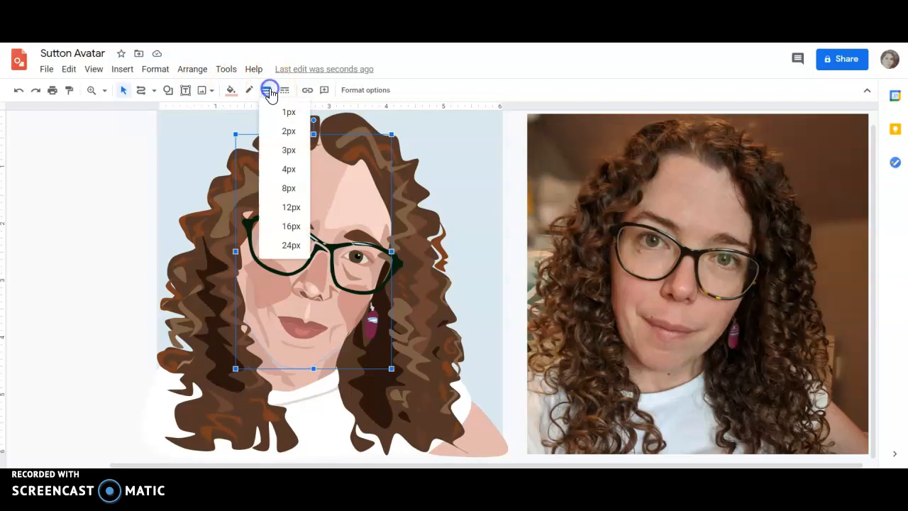
{"action": "left_click", "coordinate": [250, 91]}
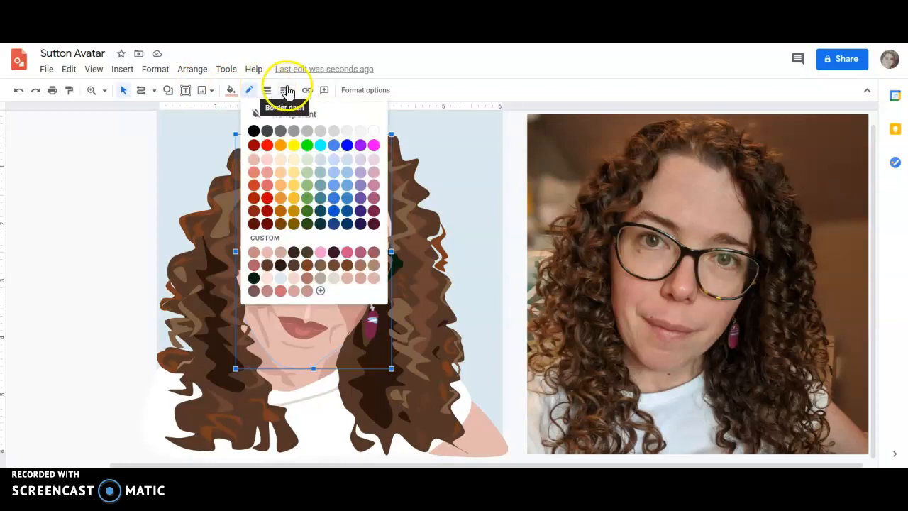
{"action": "left_click", "coordinate": [284, 91]}
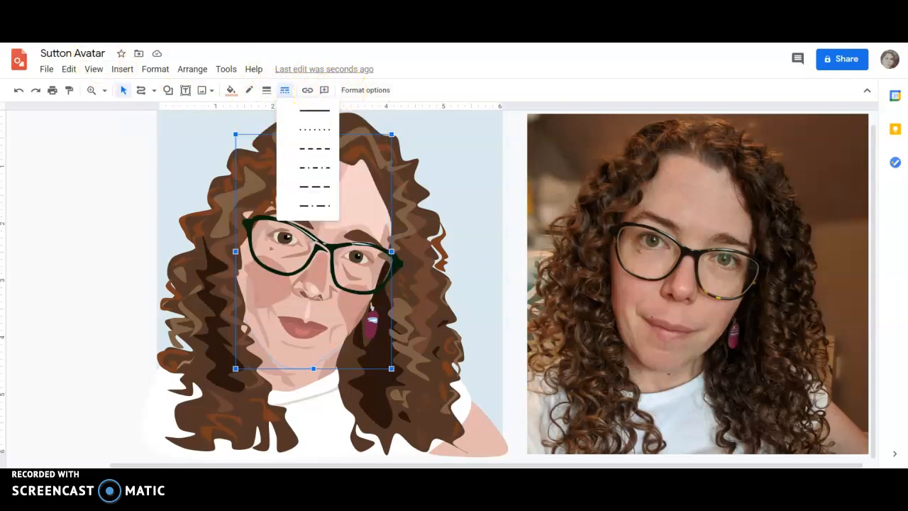
{"action": "left_click", "coordinate": [258, 229]}
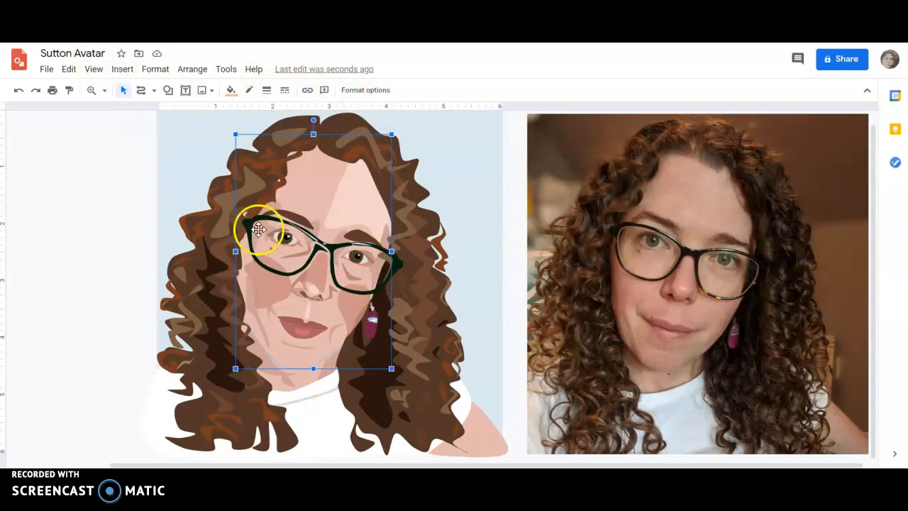
Set the face shape's border color to a custom dusty pink.
{"action": "left_click", "coordinate": [157, 70]}
{"action": "mouse_move", "coordinate": [216, 293]}
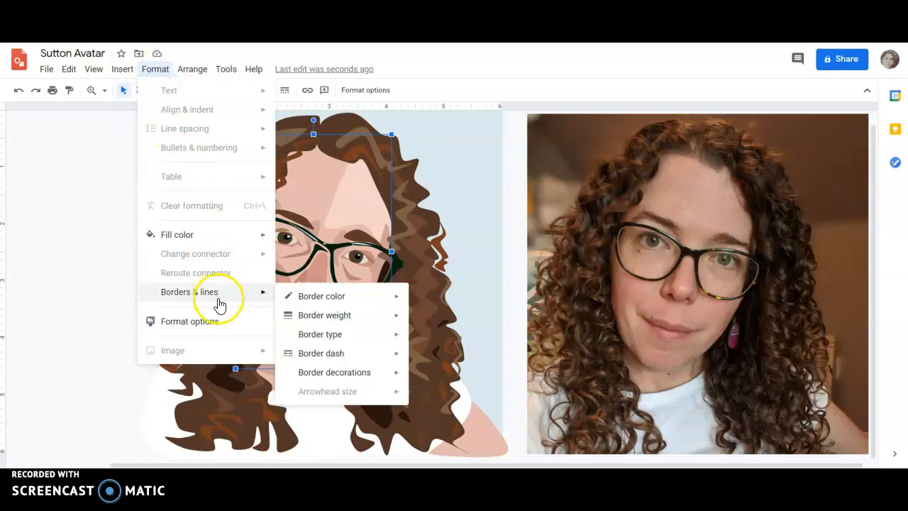
{"action": "mouse_move", "coordinate": [291, 301]}
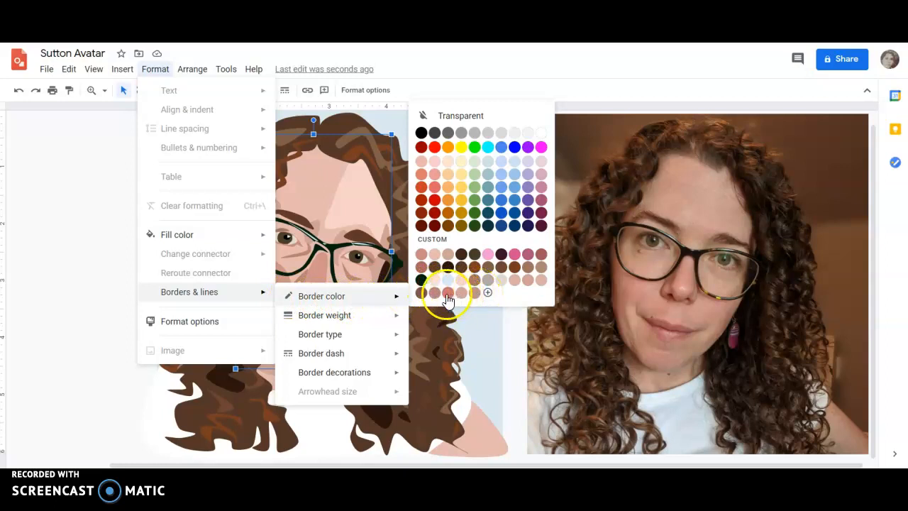
{"action": "left_click", "coordinate": [539, 282]}
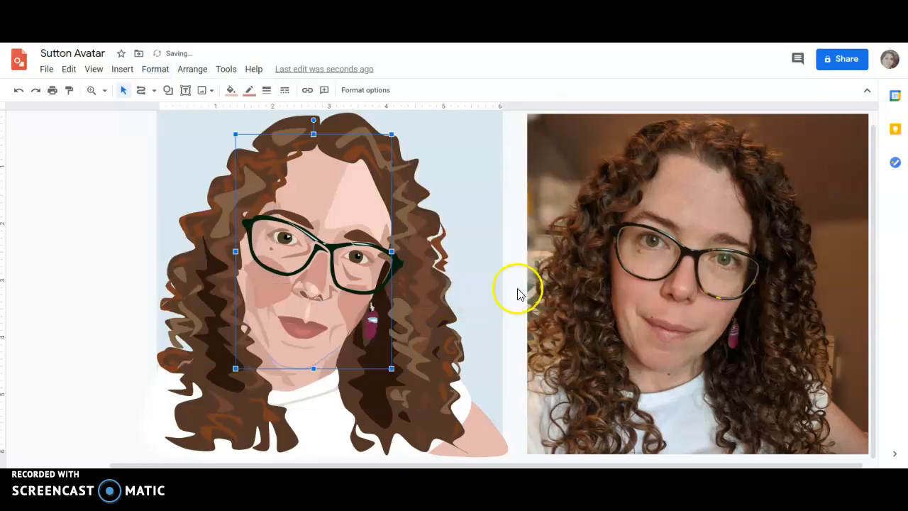
{"action": "left_click", "coordinate": [475, 286]}
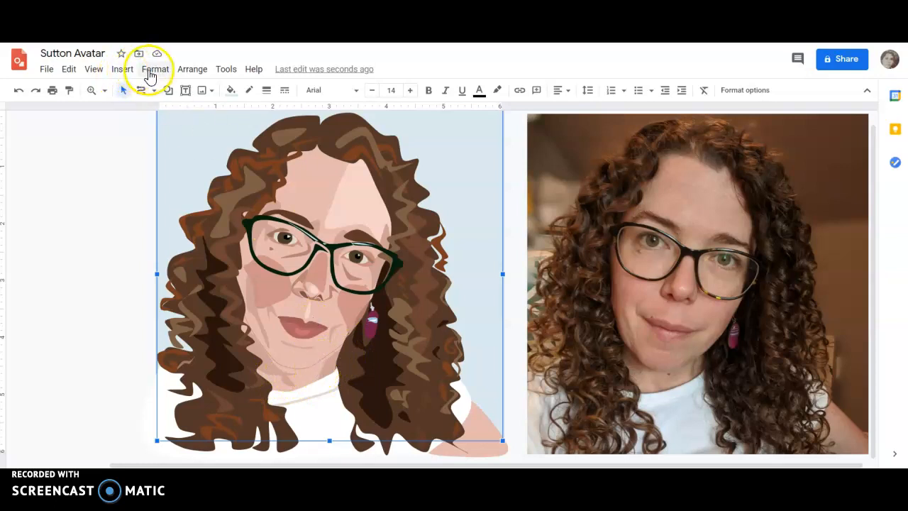
{"action": "left_click", "coordinate": [304, 199]}
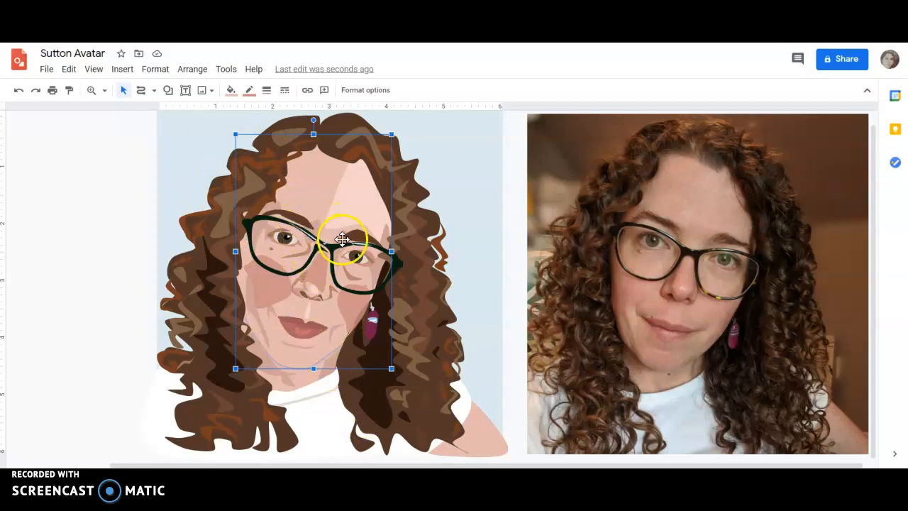
Ungroup the earring into its separate shapes.
{"action": "left_click", "coordinate": [370, 330]}
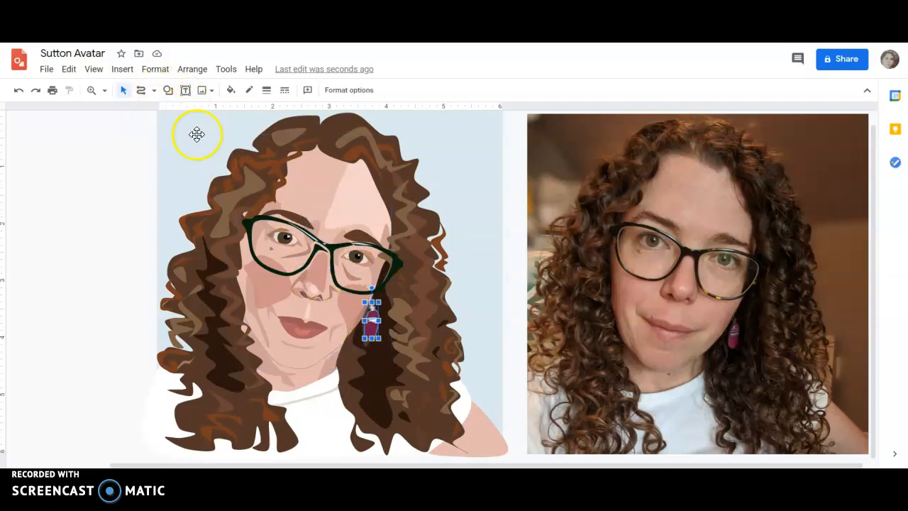
{"action": "left_click", "coordinate": [186, 71]}
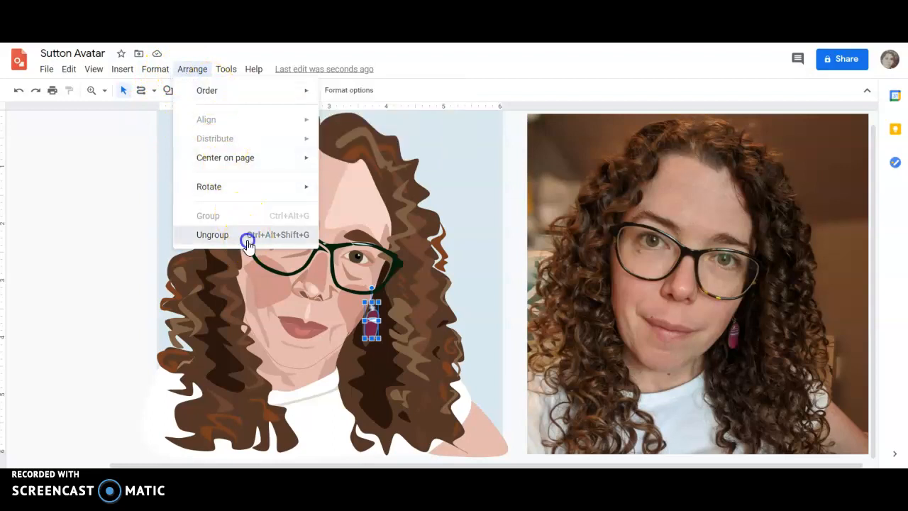
{"action": "left_click", "coordinate": [246, 237]}
Set the border color of the earring's purple body to light gray.
{"action": "left_click", "coordinate": [371, 327]}
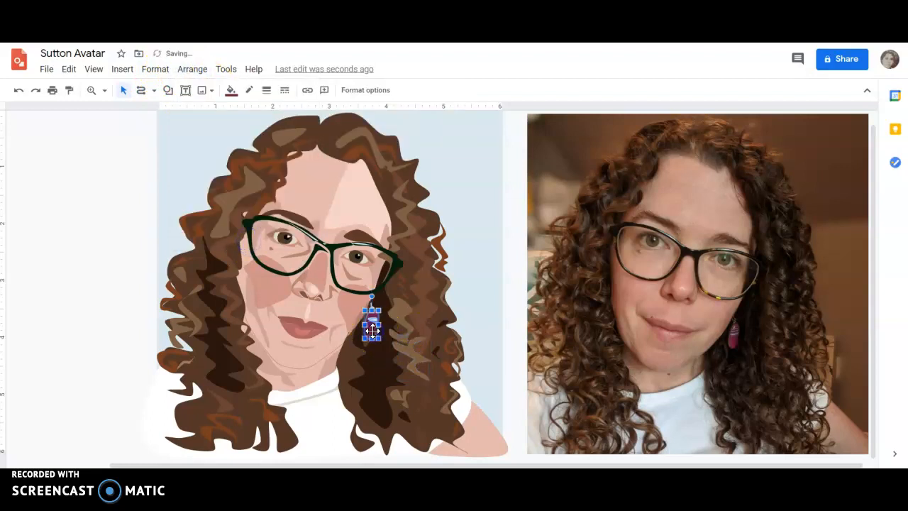
{"action": "left_click", "coordinate": [153, 71]}
{"action": "mouse_move", "coordinate": [261, 293]}
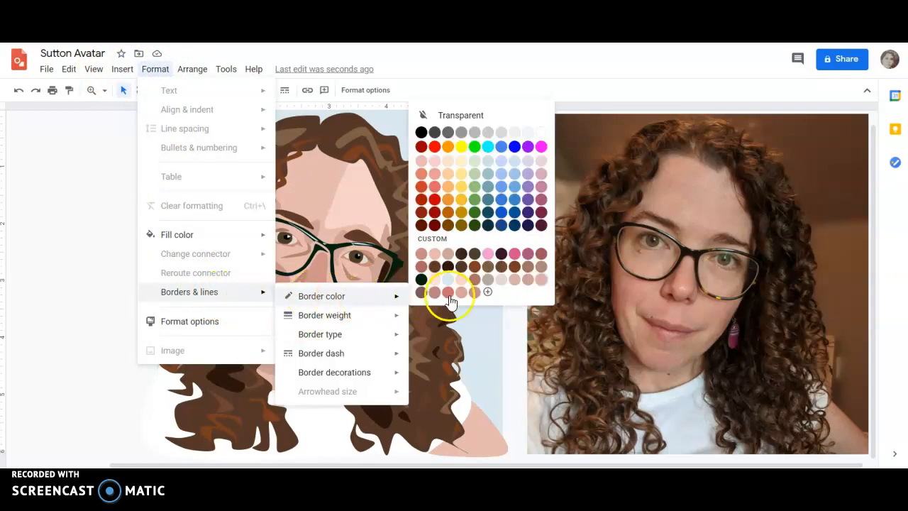
{"action": "left_click", "coordinate": [504, 133]}
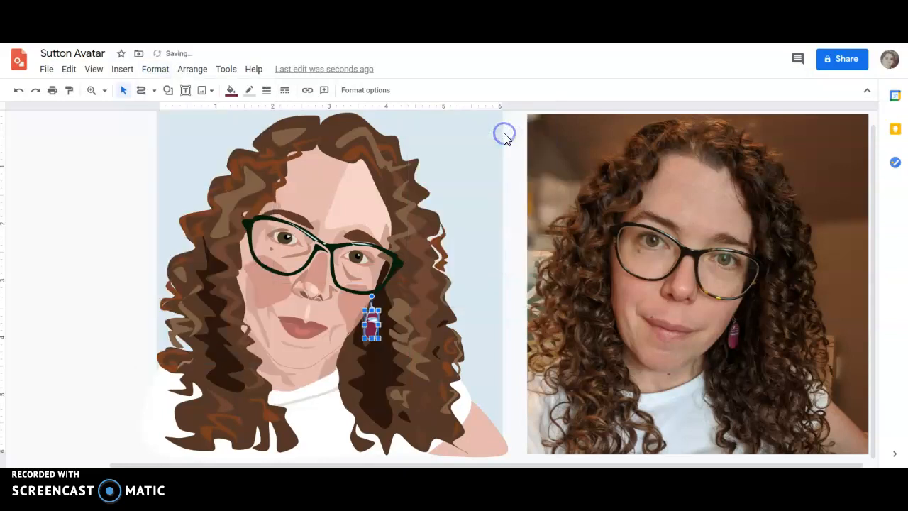
Set the border weight of the earring's purple body to 2px.
{"action": "left_click", "coordinate": [283, 91]}
{"action": "left_click", "coordinate": [266, 93]}
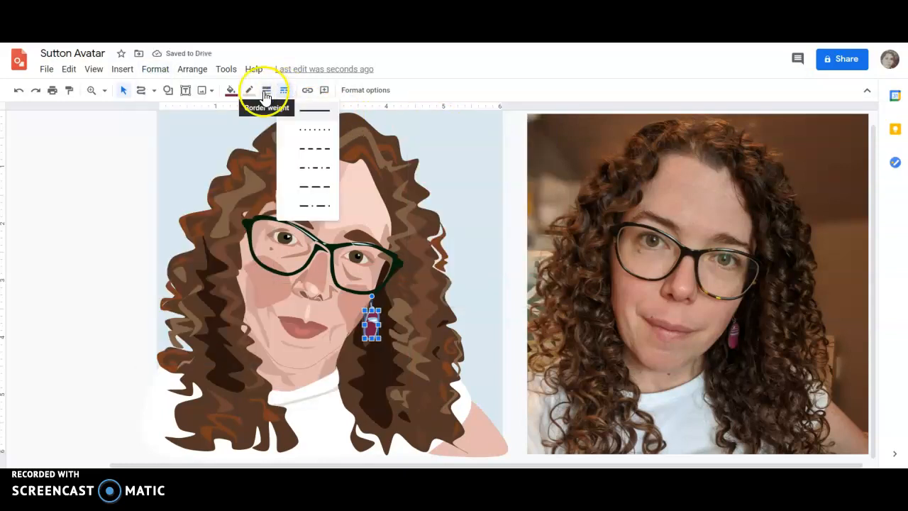
{"action": "left_click", "coordinate": [285, 135]}
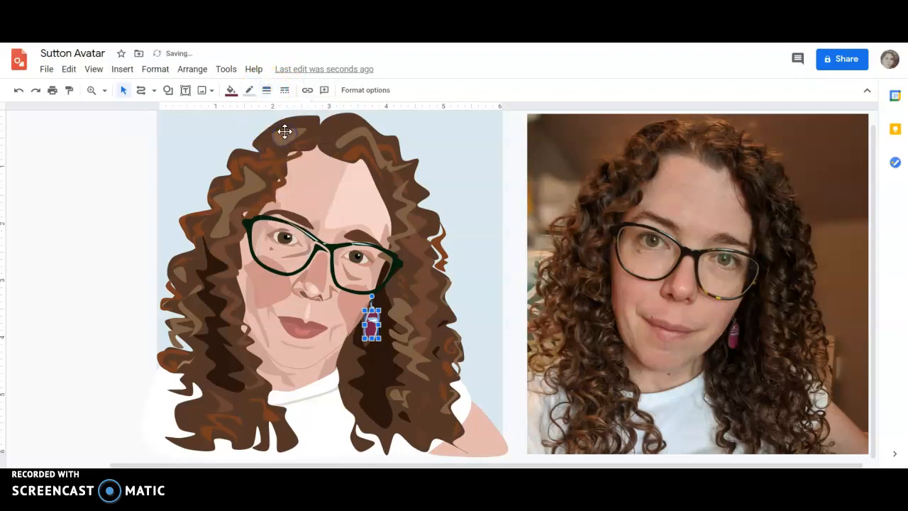
Try a thicker 3px border on the earring's purple body.
{"action": "left_click", "coordinate": [266, 90]}
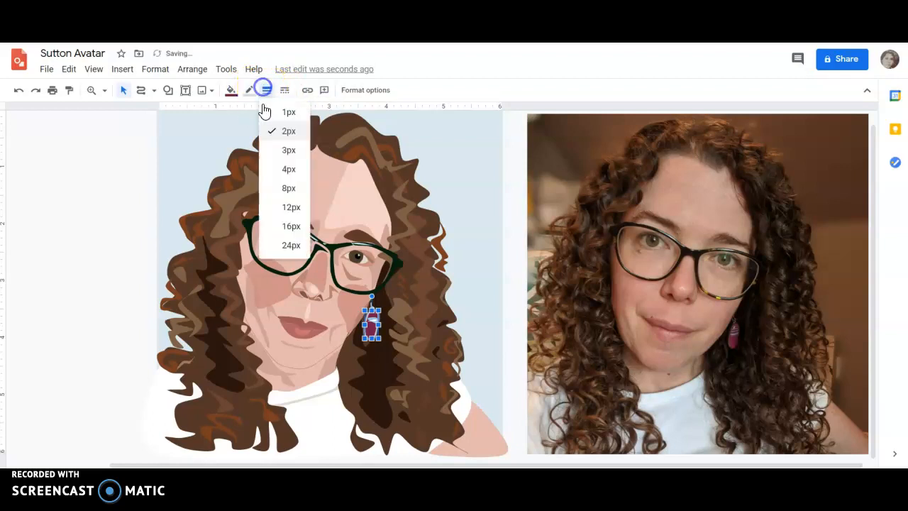
{"action": "left_click", "coordinate": [287, 150]}
{"action": "left_click", "coordinate": [408, 361]}
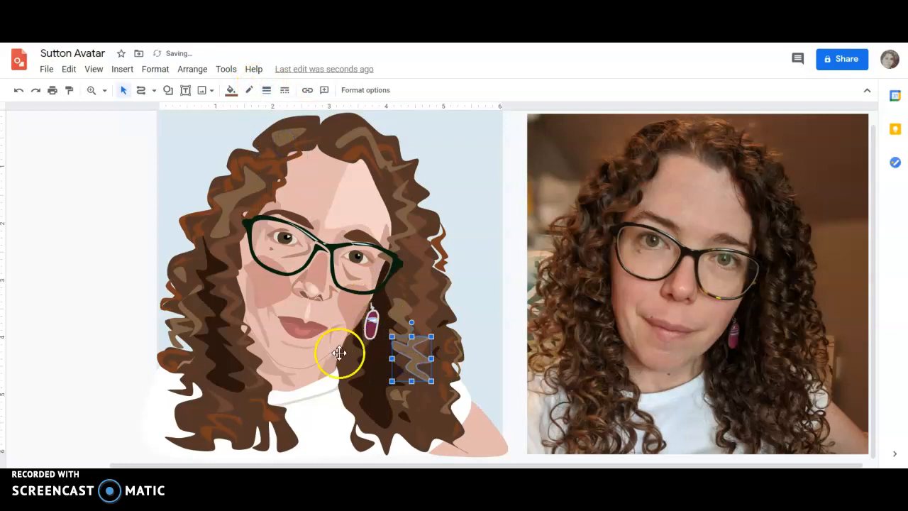
{"action": "left_click", "coordinate": [263, 91]}
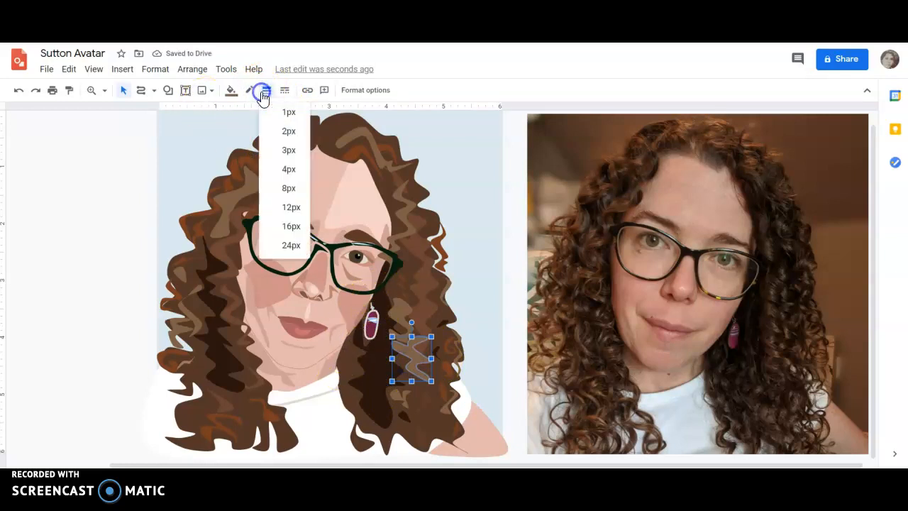
Return the border weight of the earring's purple body to 2px and deselect everything.
{"action": "left_click", "coordinate": [371, 324]}
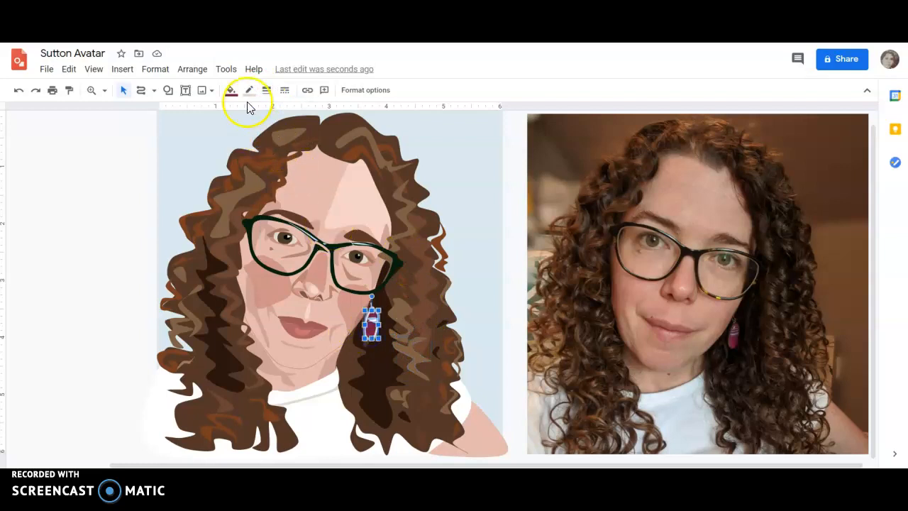
{"action": "left_click", "coordinate": [266, 91]}
{"action": "left_click", "coordinate": [288, 133]}
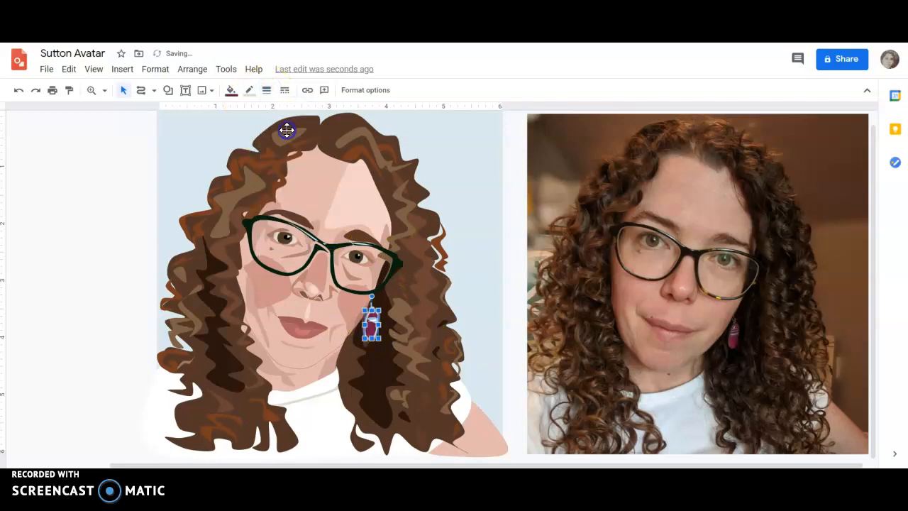
{"action": "left_click", "coordinate": [428, 162]}
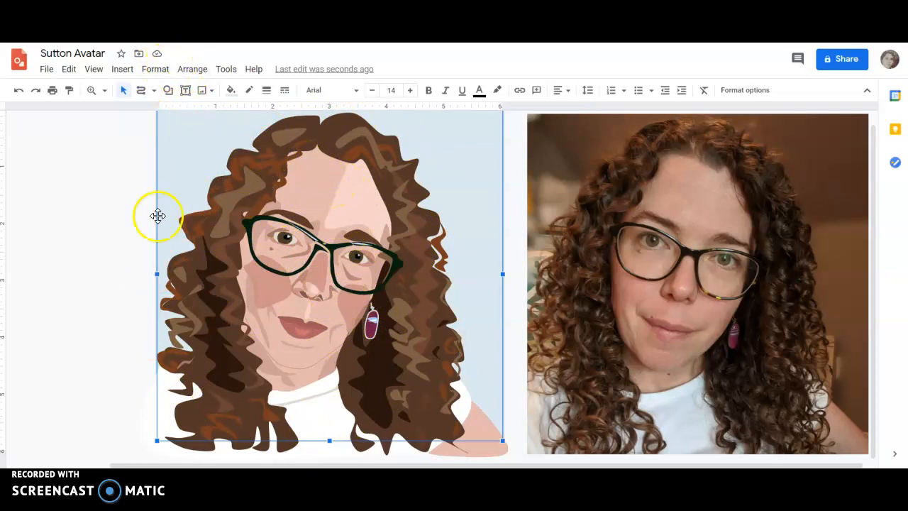
{"action": "left_click", "coordinate": [87, 247]}
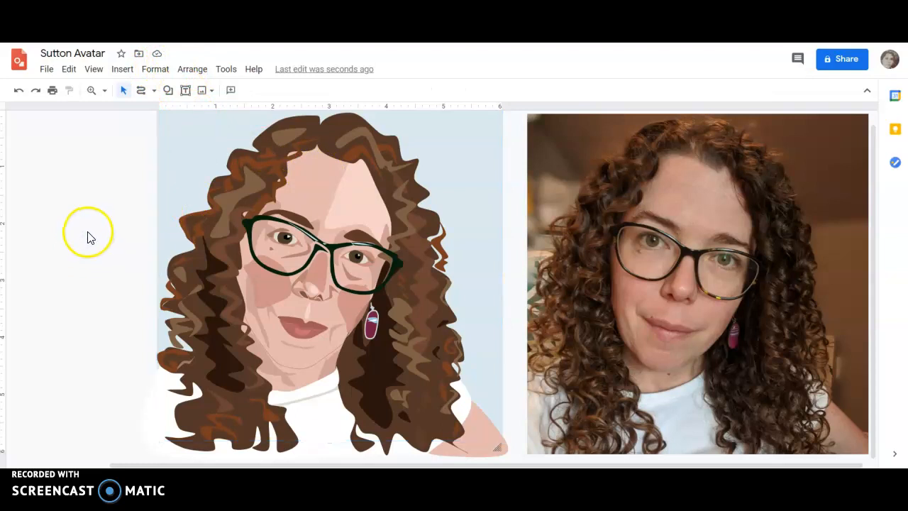